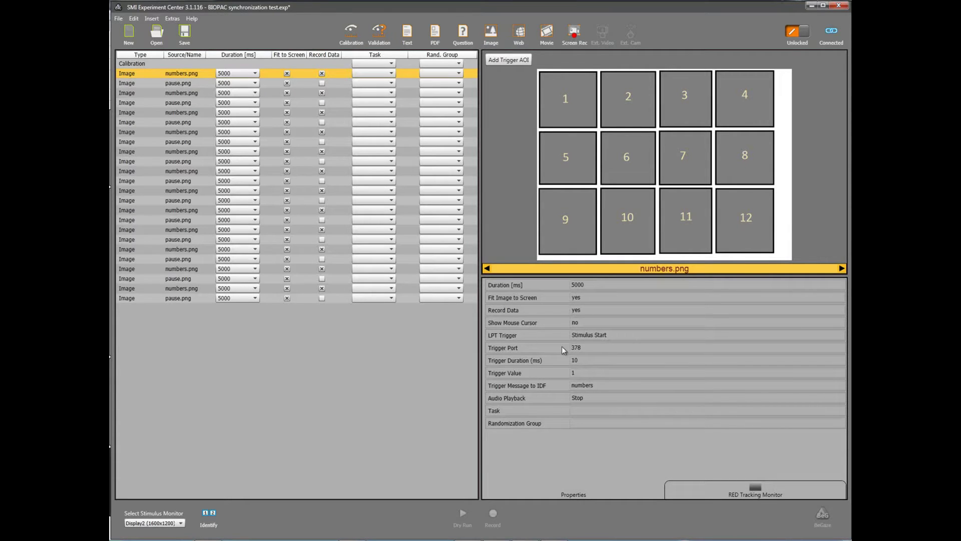
- Set the numbers.png stimulus-start LPT trigger to port 378 with trigger value 1
left_click(586, 346)
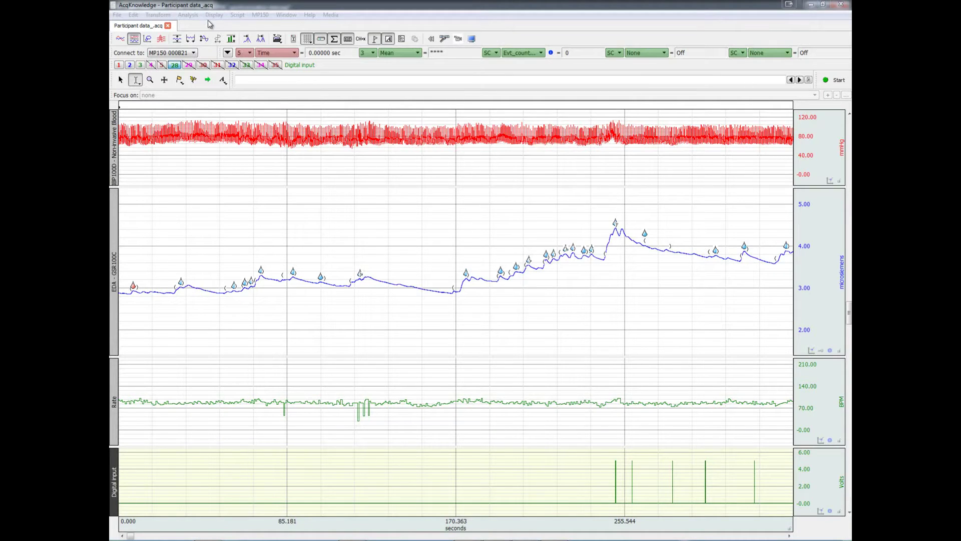
left_click(271, 4)
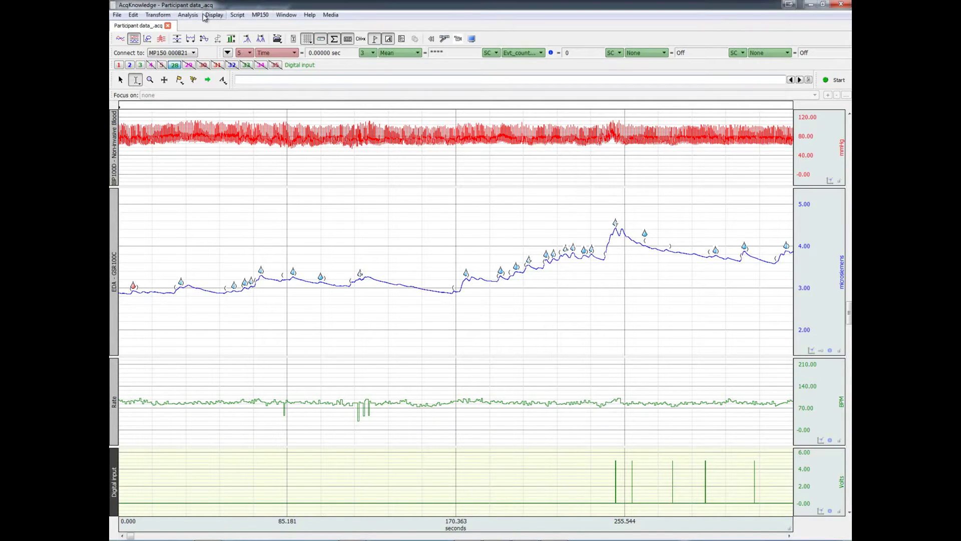
left_click(269, 20)
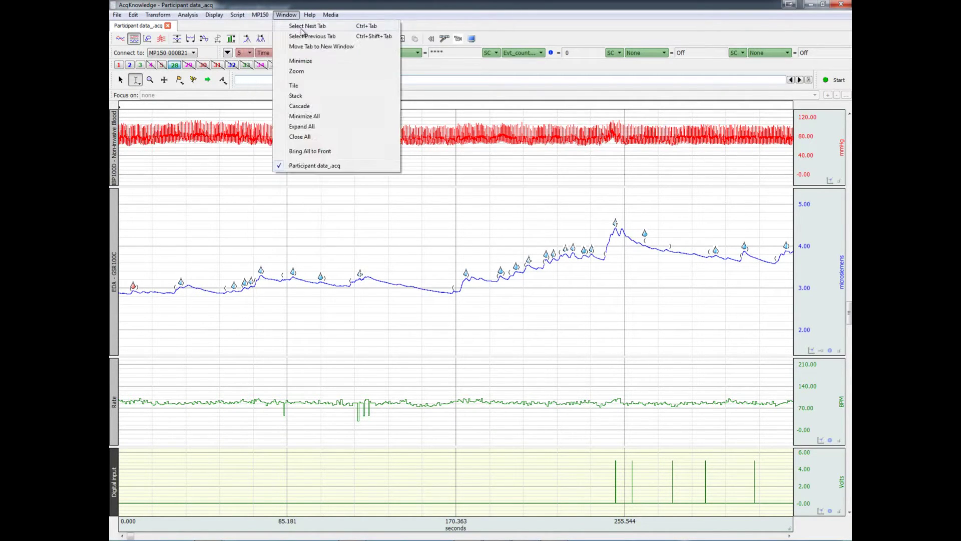
left_click(274, 28)
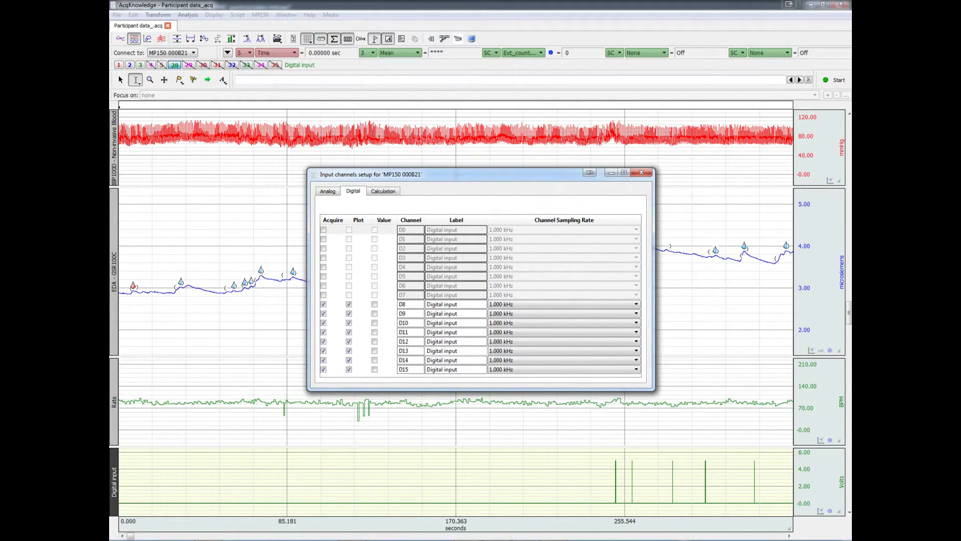
left_click(641, 172)
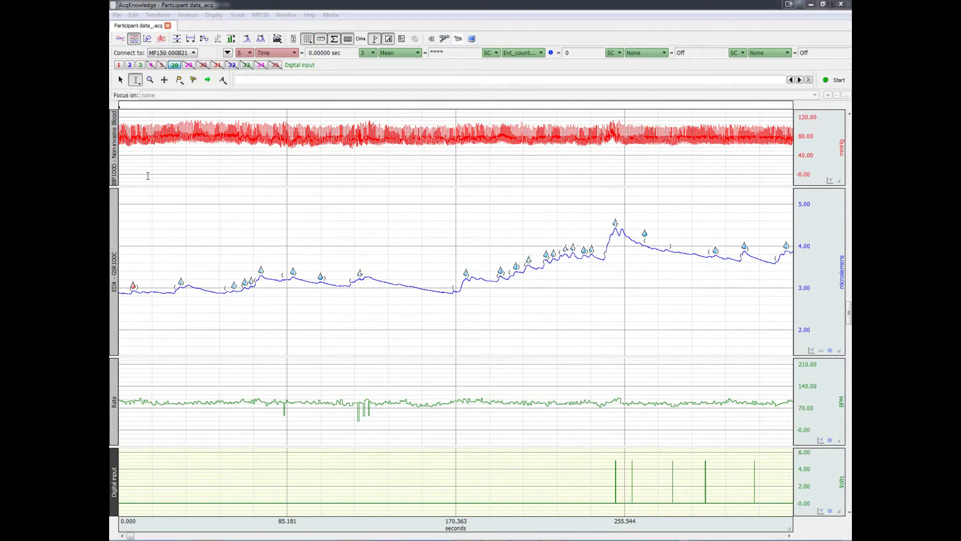
left_click(115, 146)
left_click(113, 269)
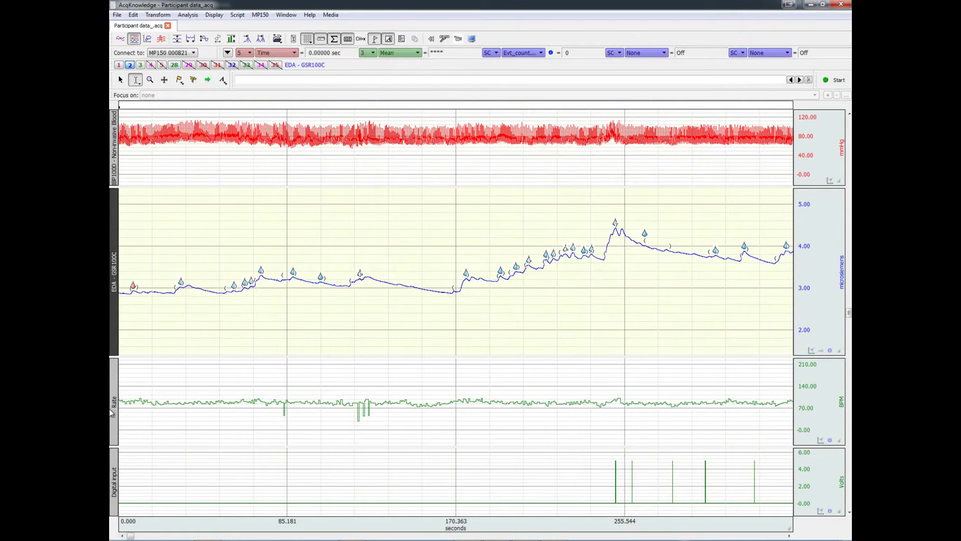
left_click(112, 413)
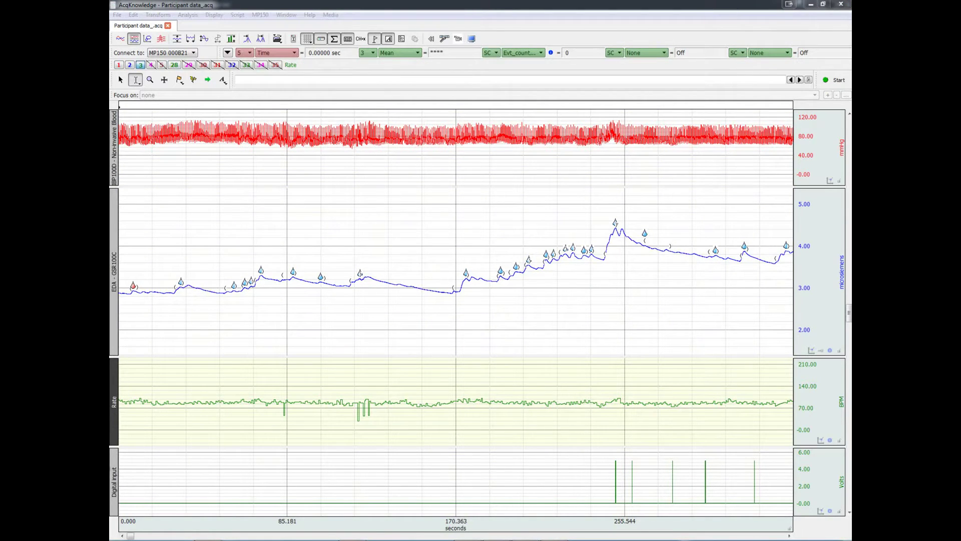
left_click(113, 467)
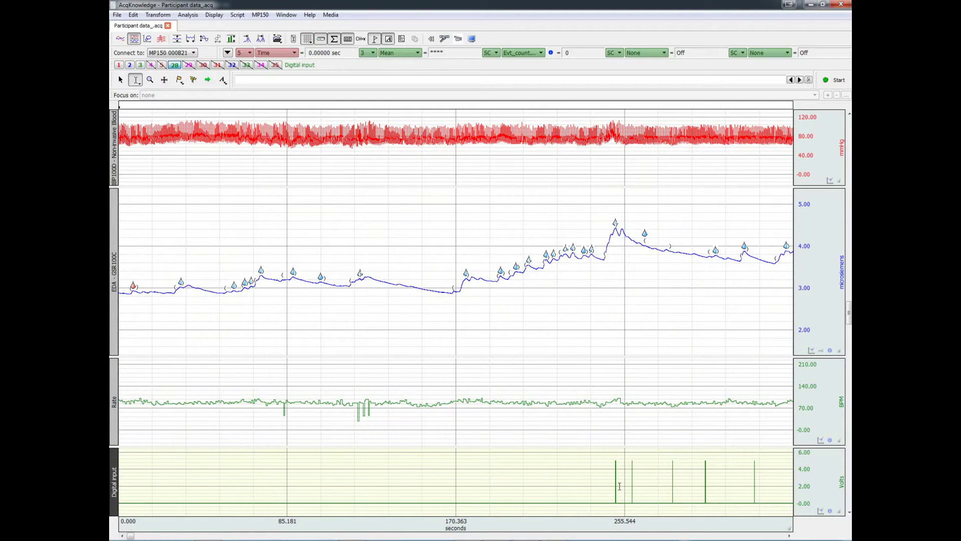
left_click_drag(612, 464, 623, 464)
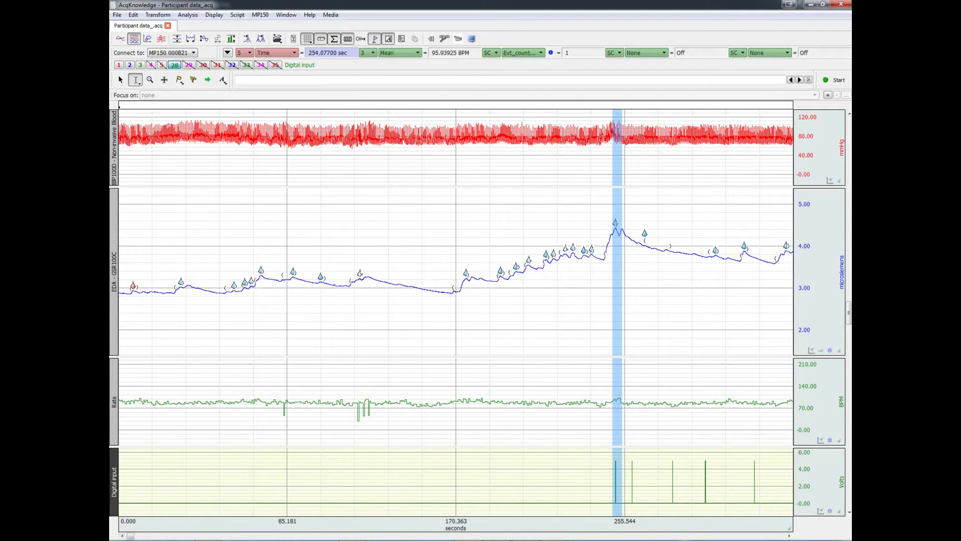
left_click(656, 464)
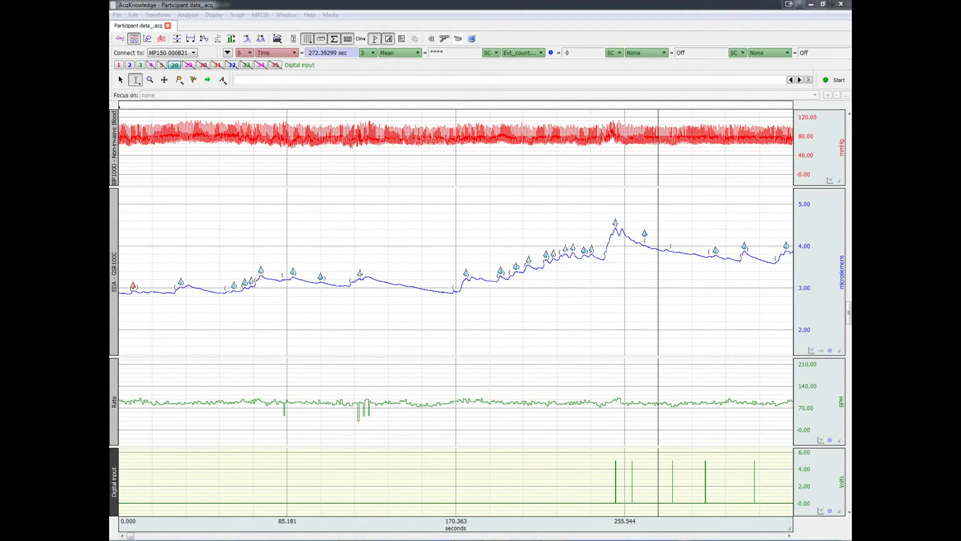
left_click_drag(958, 75, 322, 36)
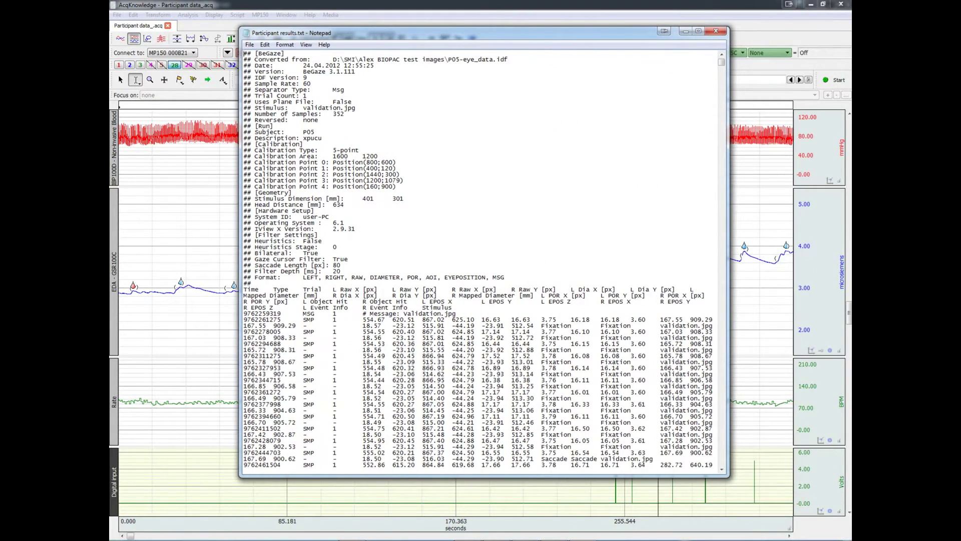
left_click(716, 31)
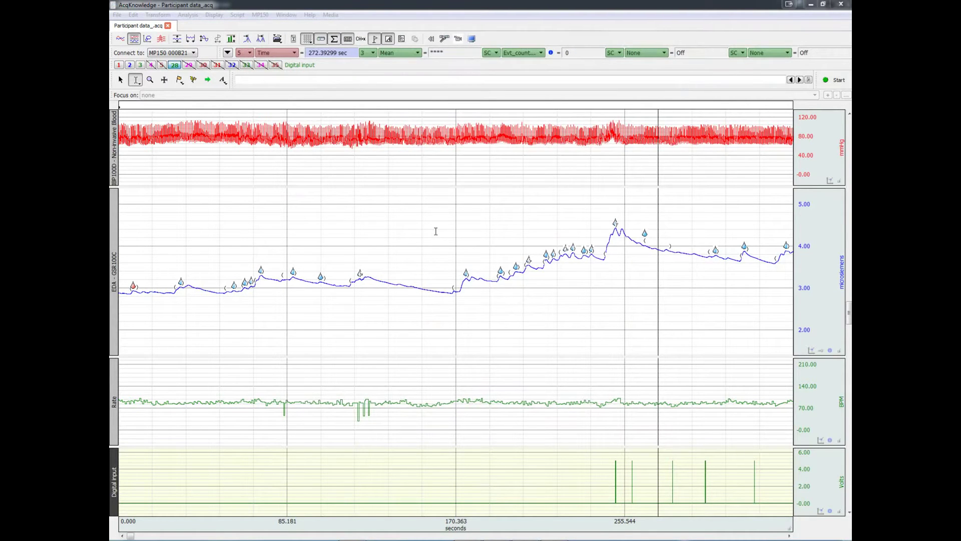
- Start an SMI BeGaze import from the File menu and open Participant results.txt
left_click(114, 17)
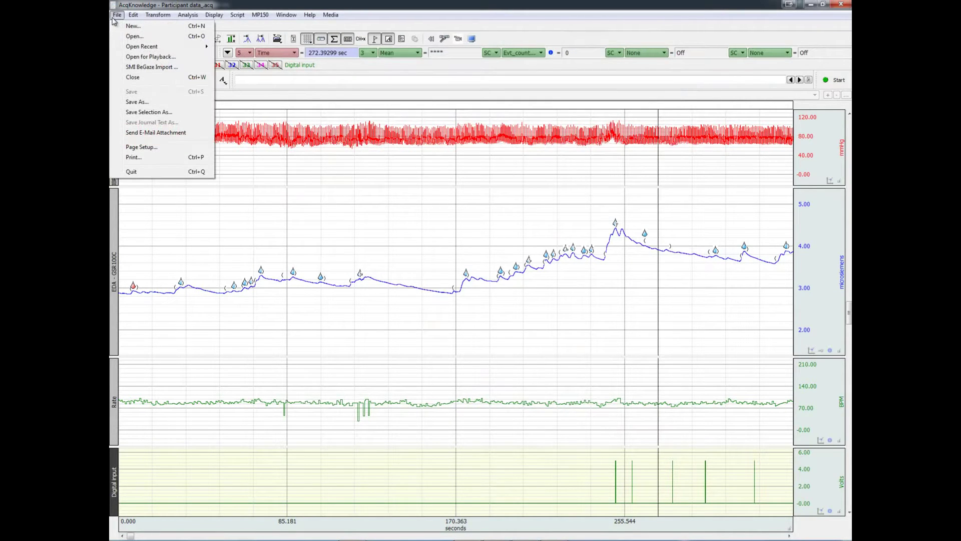
left_click(168, 68)
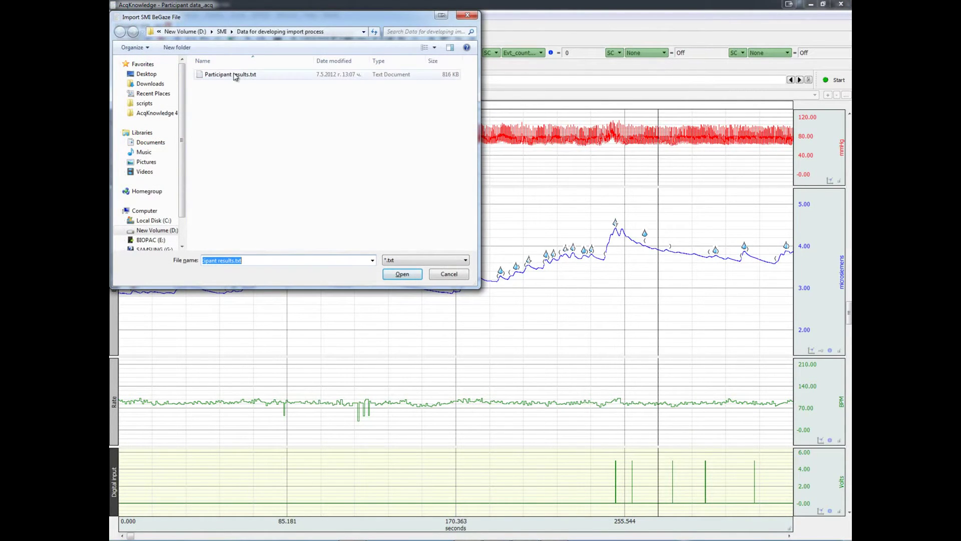
left_click(236, 75)
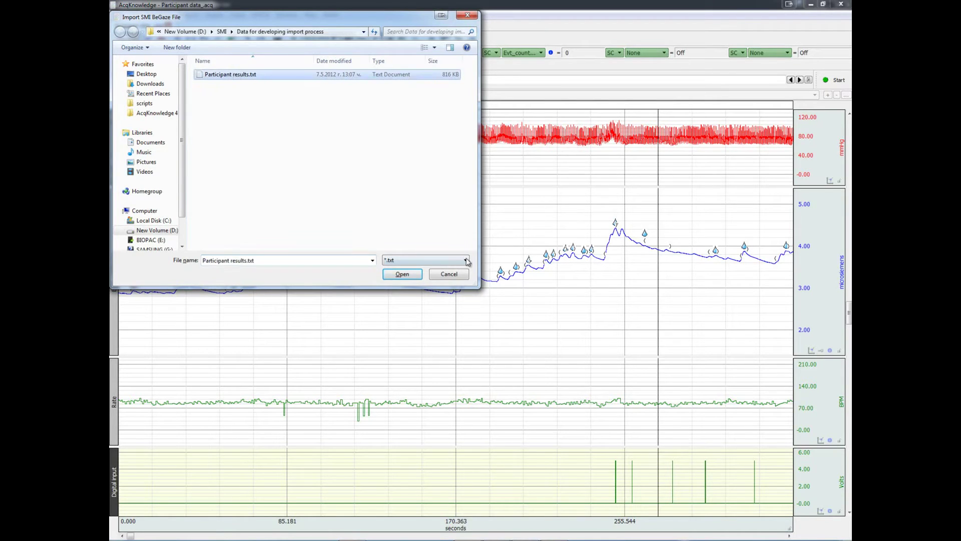
left_click(403, 275)
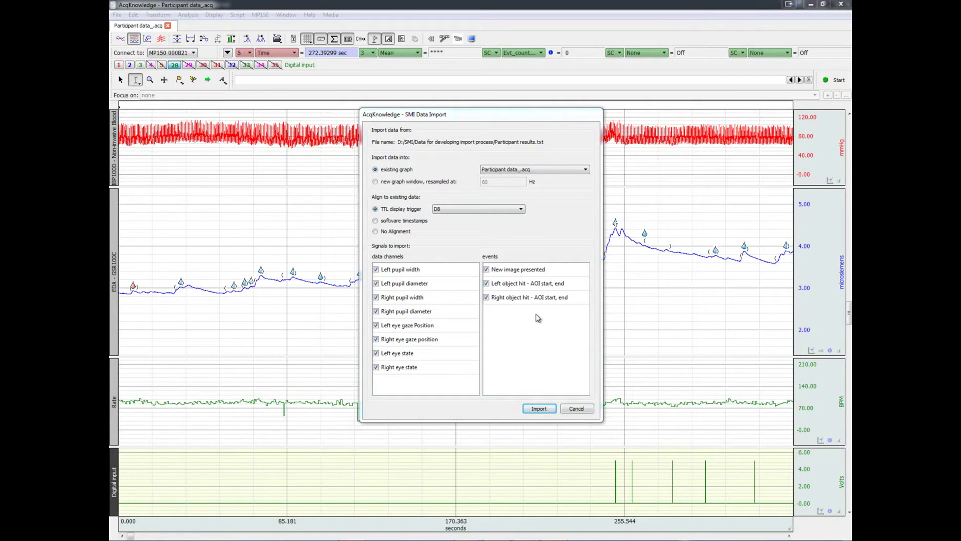
- Import all SMI channels and events into the existing graph, aligned on TTL trigger D8
left_click(375, 209)
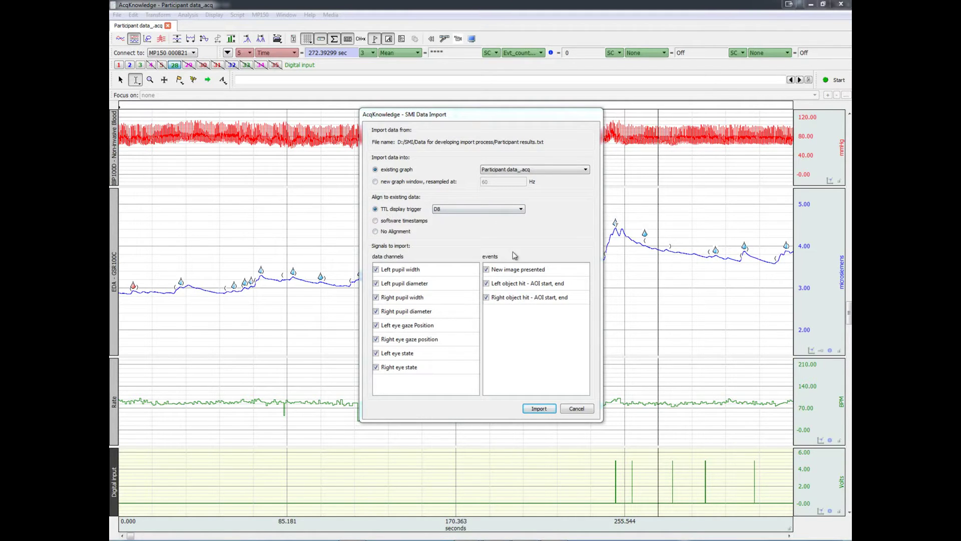
left_click(538, 408)
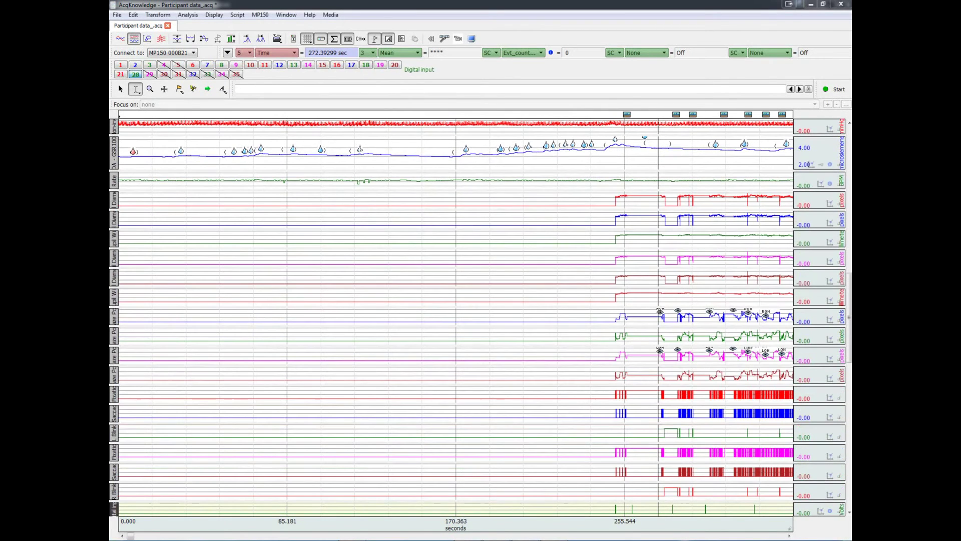
- Place a time cursor, read the stimulus and eye event info boxes, and pick the Zoom tool
left_click(658, 170)
mouse_move(627, 116)
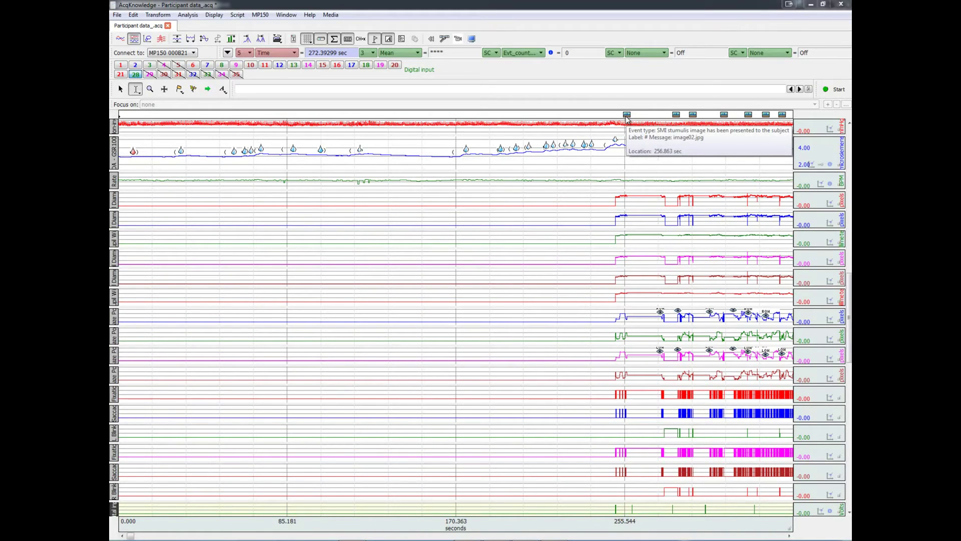
mouse_move(677, 116)
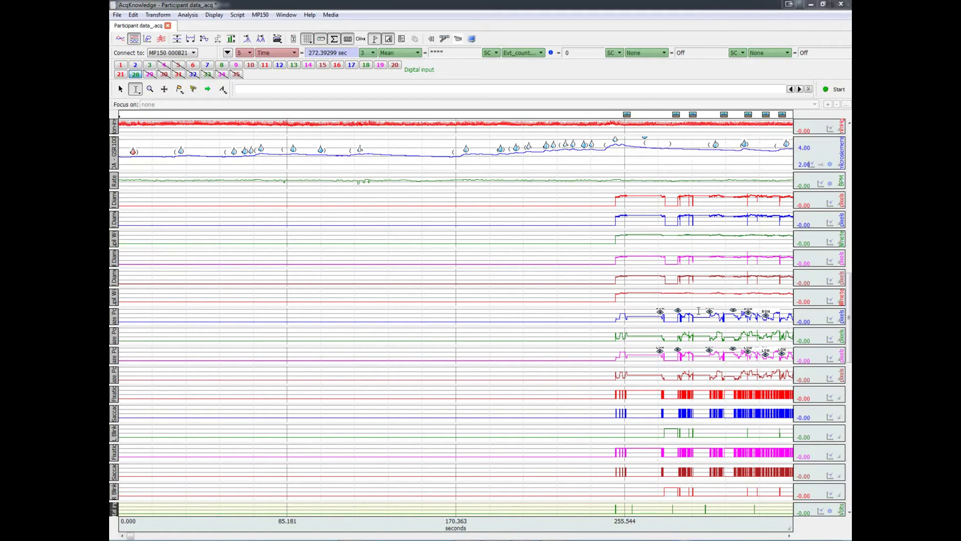
mouse_move(661, 314)
left_click(150, 89)
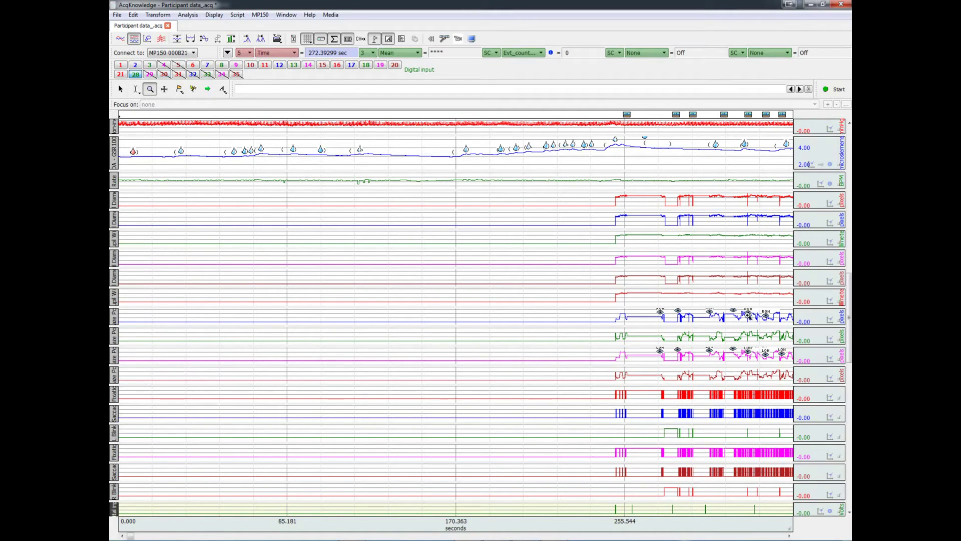
- Magnify roughly 317–325 s of the recording to inspect the waveforms
left_click_drag(746, 313, 761, 328)
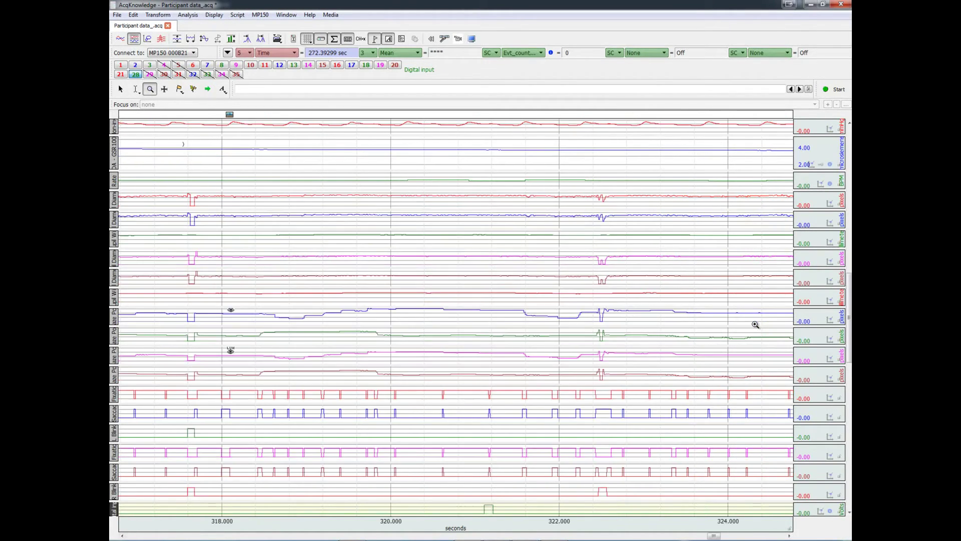
left_click(214, 15)
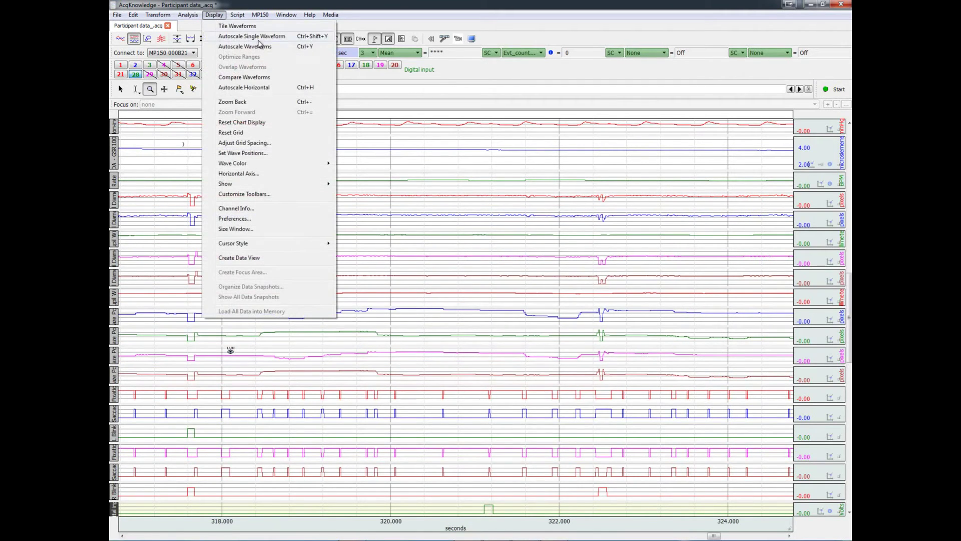
key("Escape")
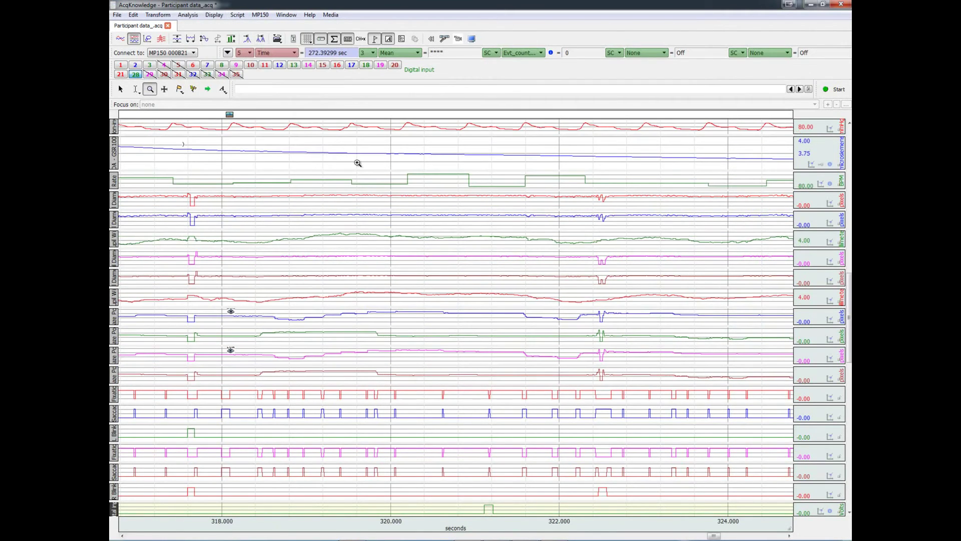
mouse_move(230, 115)
mouse_move(231, 311)
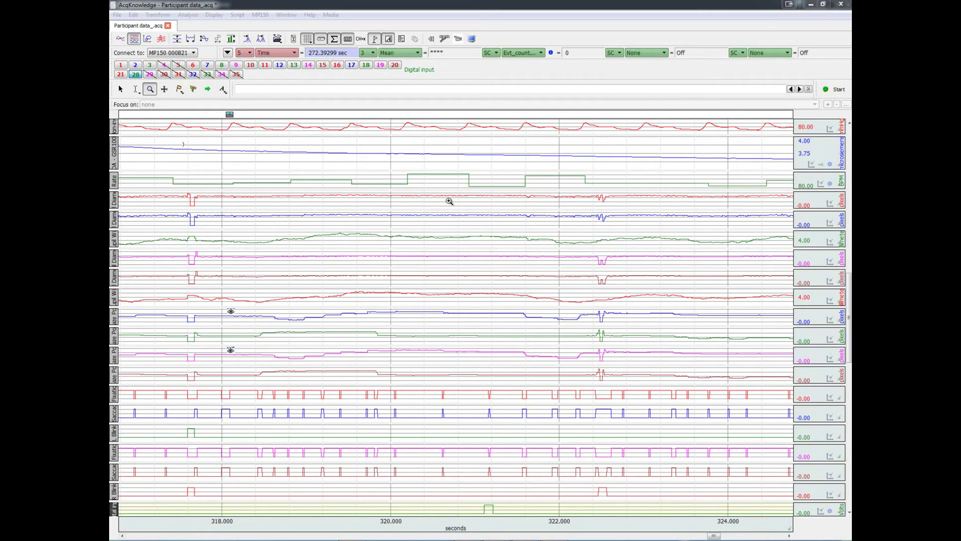
- Show the whole recording again and autoscale all waveforms to fill their channels
left_click(177, 38)
left_click(214, 15)
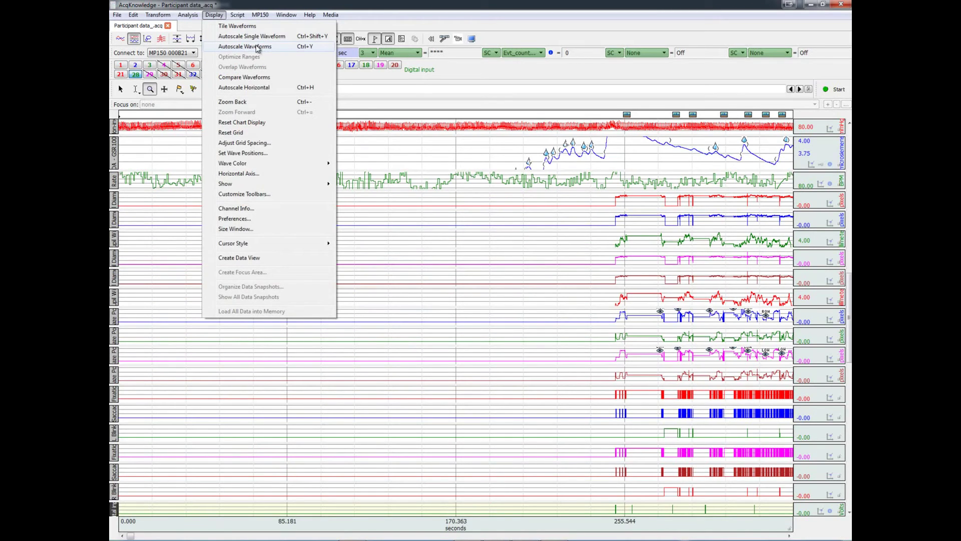
left_click(257, 48)
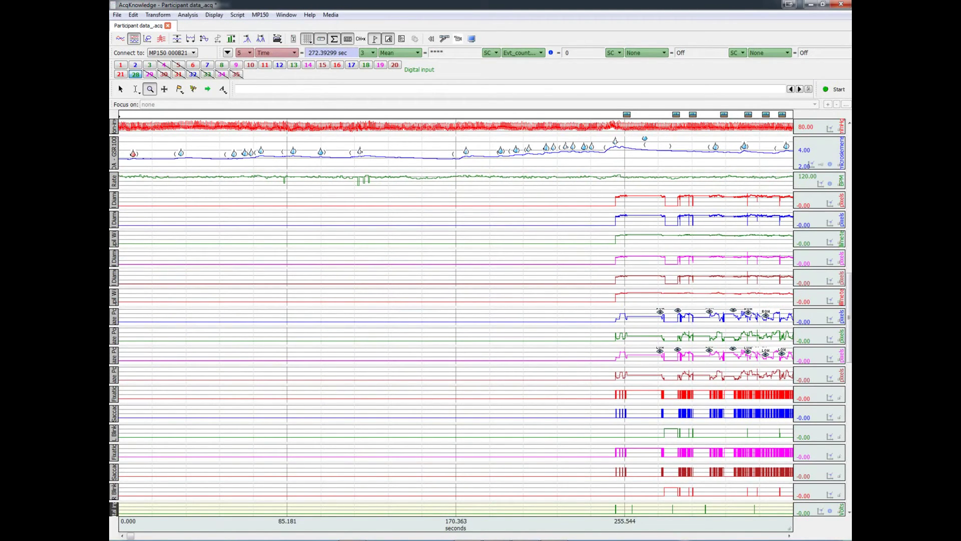
- Find 7-second cycles after each SMI stimulus event, unmatched, exporting mean heart rate to Excel
left_click(135, 89)
left_click(126, 155)
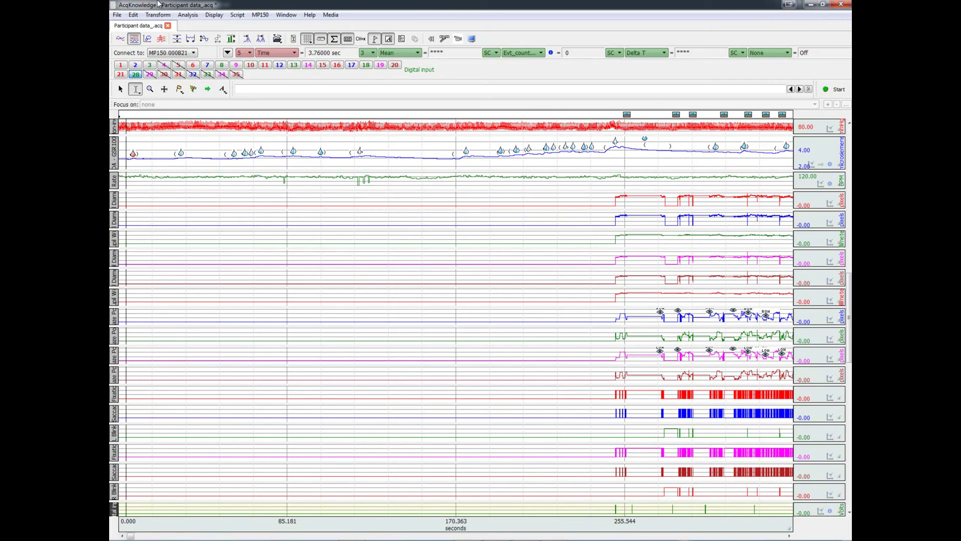
left_click(187, 14)
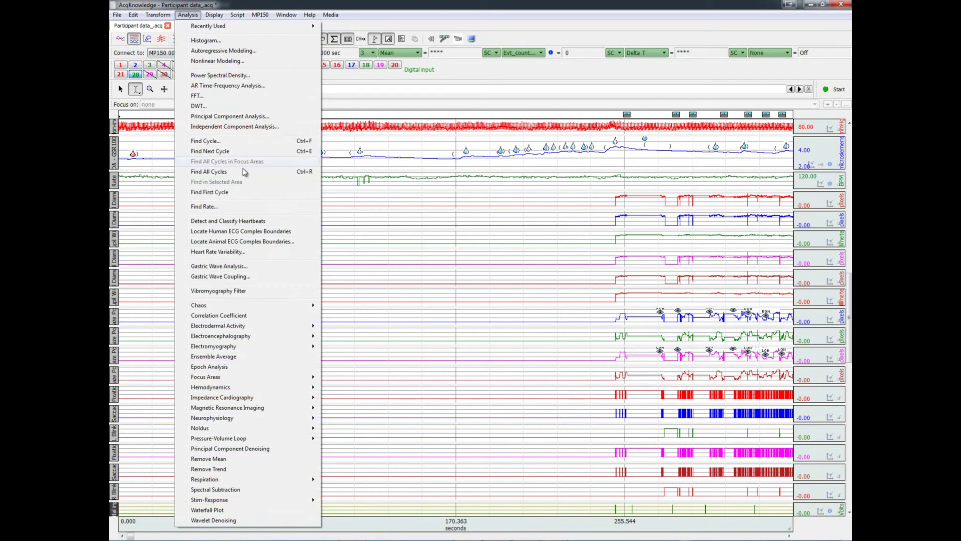
left_click(224, 145)
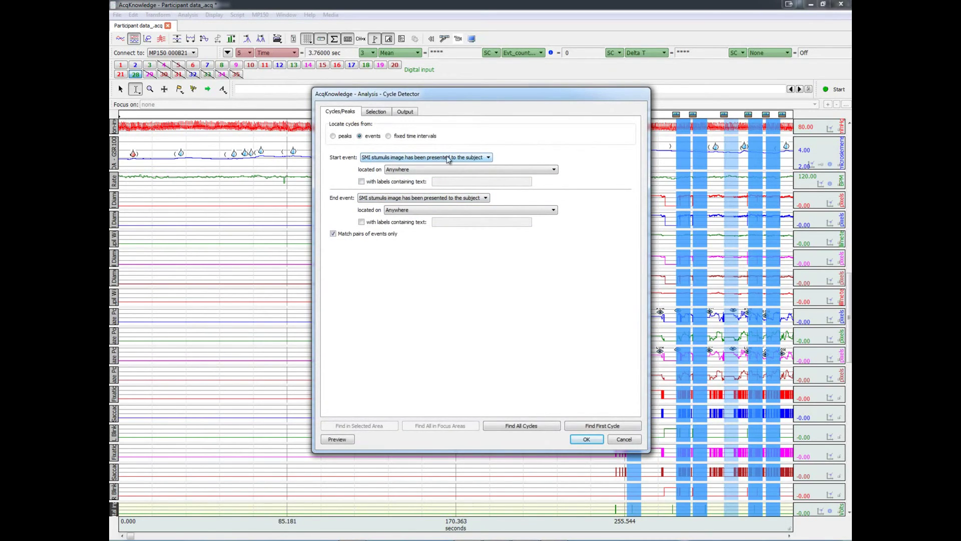
left_click(333, 234)
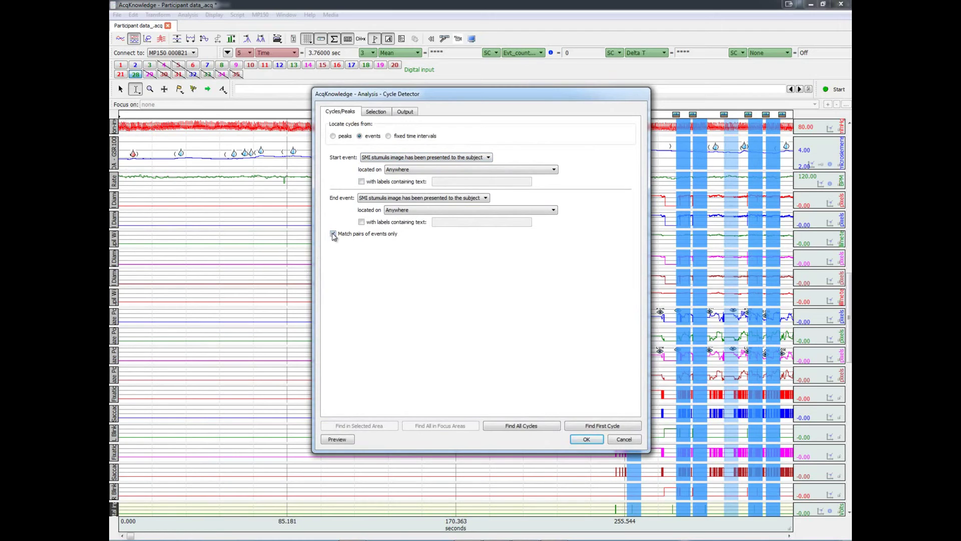
left_click(384, 113)
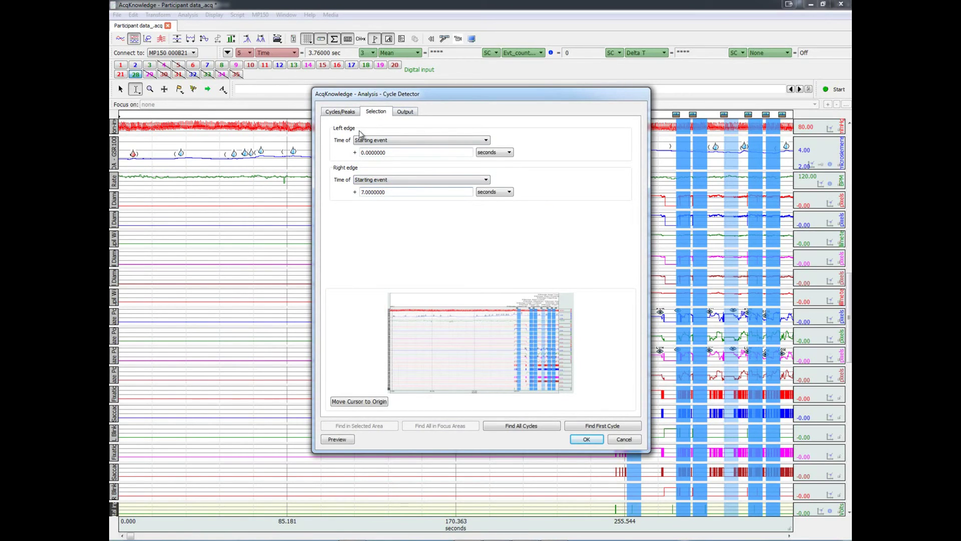
left_click(407, 112)
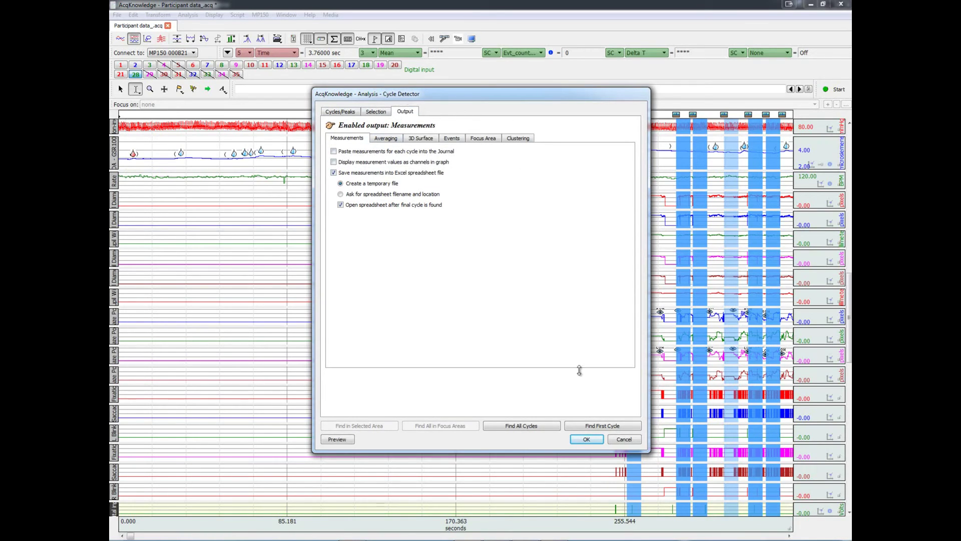
left_click(532, 425)
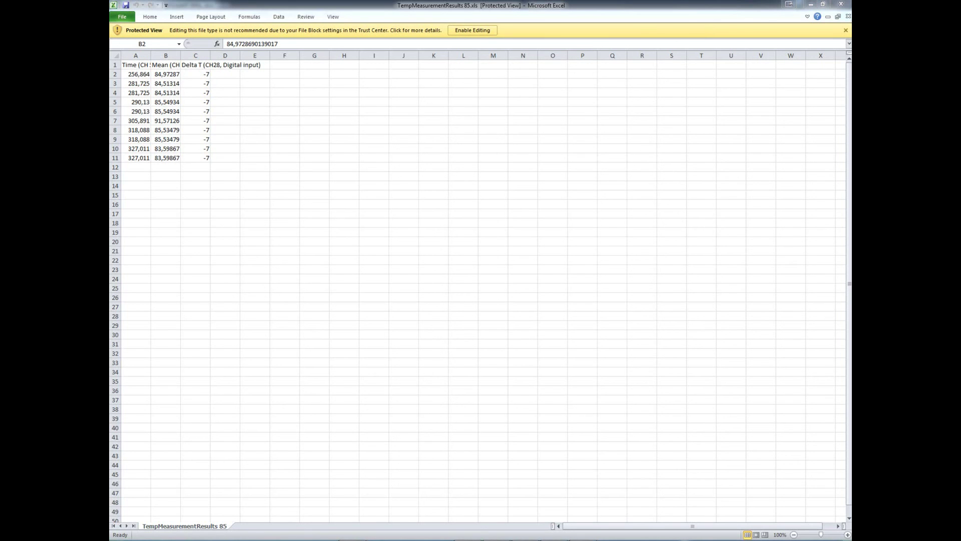
- Leave the Excel results sheet and return to the AcqKnowledge graph
key("alt+Tab")
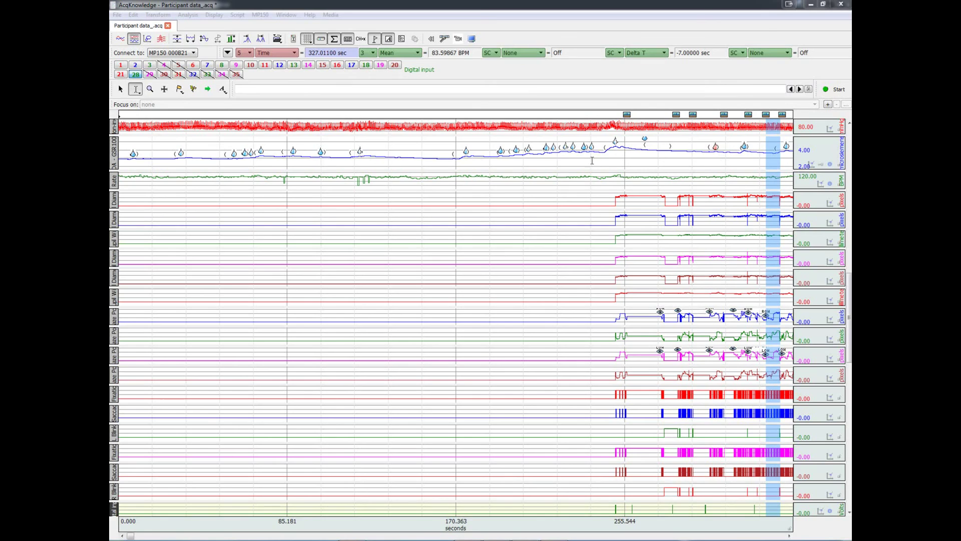
left_click(717, 151)
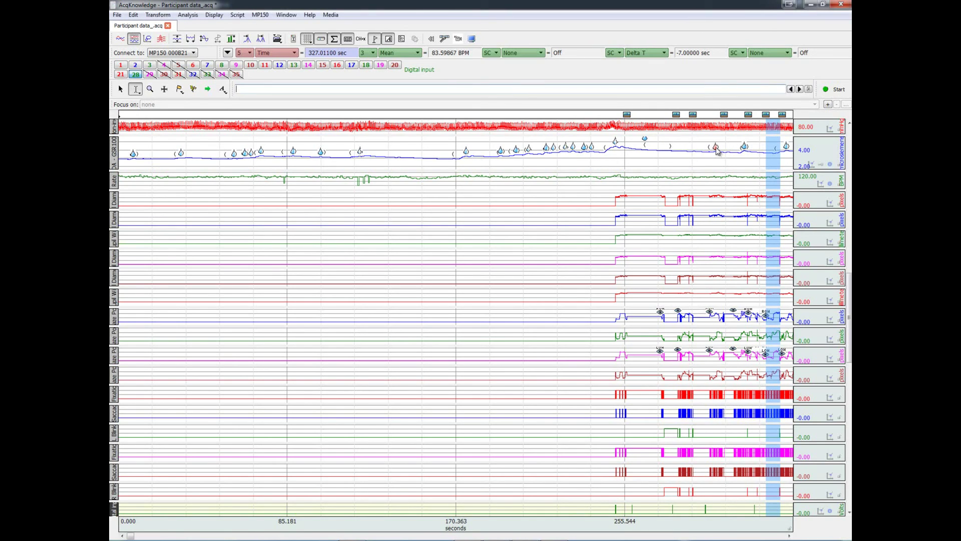
mouse_move(746, 150)
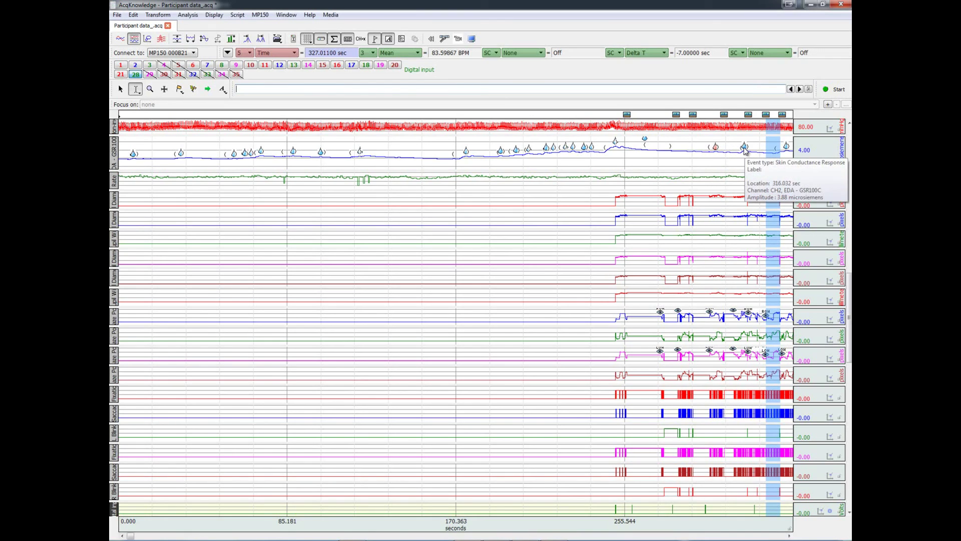